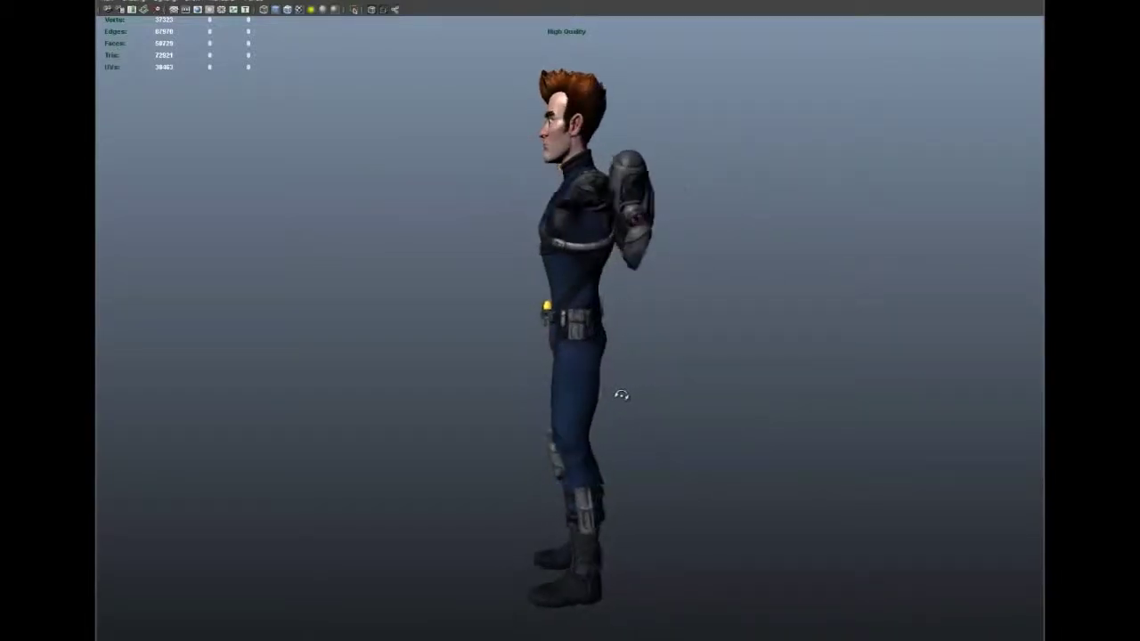
# Examine the textured jetpack character from the side, back, three-quarter and front views.
pyautogui.keyDown('alt'); pyautogui.moveTo(713, 407); pyautogui.dragTo(555, 402); pyautogui.keyUp('alt')
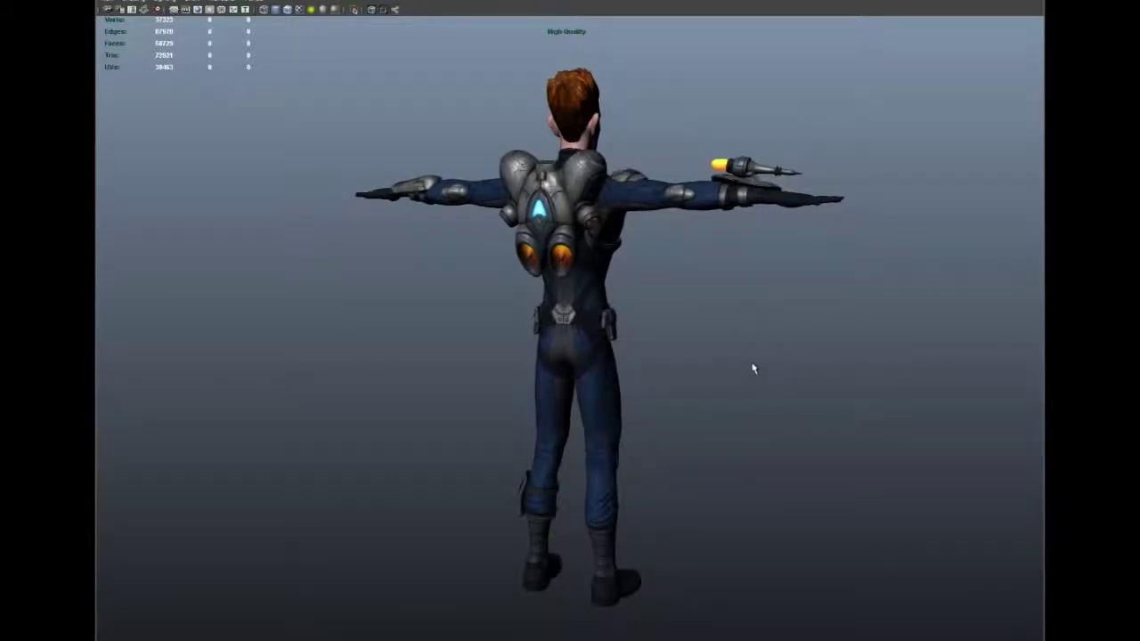
pyautogui.keyDown('alt'); pyautogui.moveTo(736, 361); pyautogui.dragTo(846, 349); pyautogui.keyUp('alt')
pyautogui.keyDown('alt'); pyautogui.moveTo(665, 389); pyautogui.dragTo(806, 394); pyautogui.keyUp('alt')
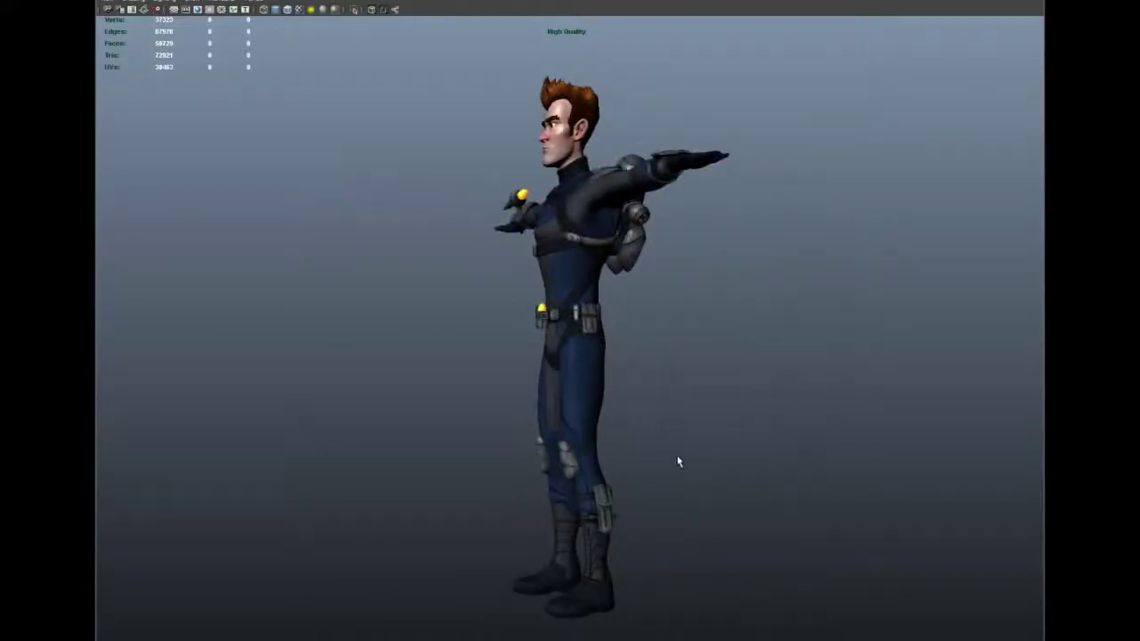
pyautogui.keyDown('alt'); pyautogui.moveTo(700, 455); pyautogui.dragTo(761, 448); pyautogui.keyUp('alt')
pyautogui.keyDown('alt'); pyautogui.moveTo(685, 440); pyautogui.dragTo(759, 440); pyautogui.keyUp('alt')
pyautogui.keyDown('alt'); pyautogui.moveTo(687, 376); pyautogui.dragTo(691, 393); pyautogui.keyUp('alt')
pyautogui.keyDown('alt'); pyautogui.moveTo(404, 463); pyautogui.dragTo(433, 440); pyautogui.keyUp('alt')
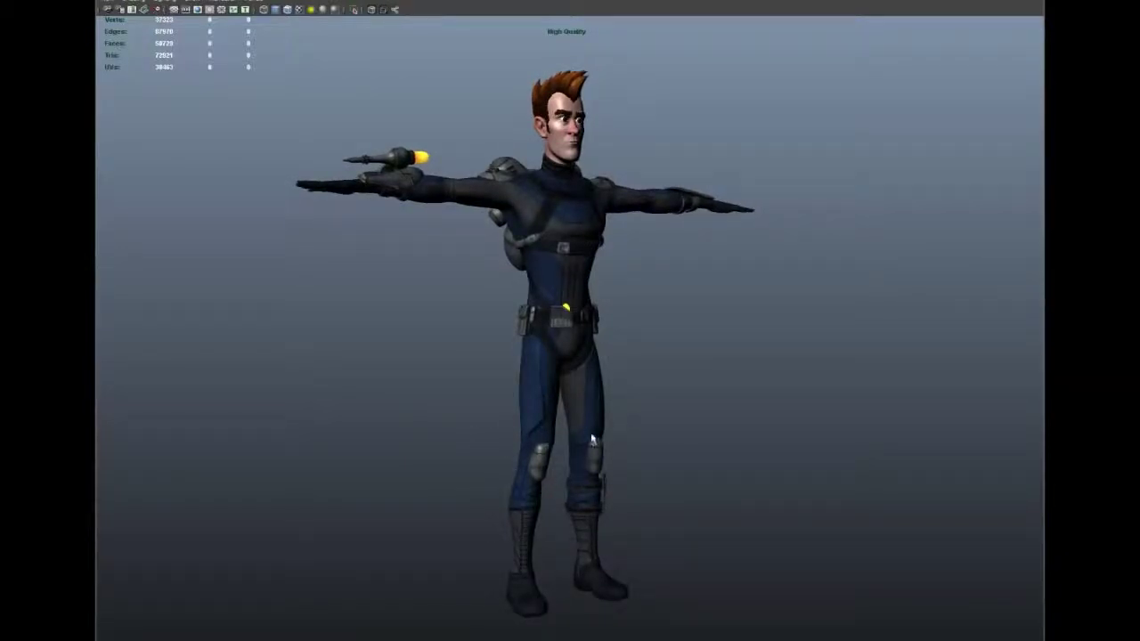
pyautogui.keyDown('alt'); pyautogui.moveTo(672, 534); pyautogui.dragTo(648, 531); pyautogui.keyUp('alt')
pyautogui.keyDown('alt'); pyautogui.moveTo(716, 466); pyautogui.dragTo(643, 465); pyautogui.keyUp('alt')
pyautogui.keyDown('alt'); pyautogui.moveTo(730, 460); pyautogui.dragTo(760, 463); pyautogui.keyUp('alt')
pyautogui.keyDown('alt'); pyautogui.moveTo(682, 346); pyautogui.dragTo(687, 364); pyautogui.keyUp('alt')
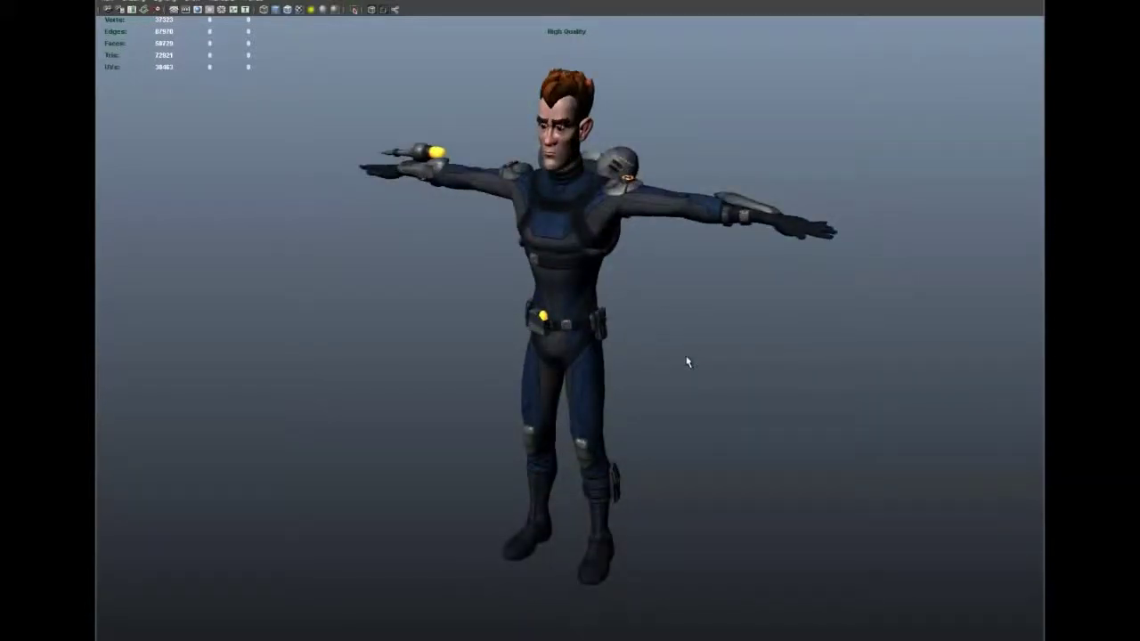
pyautogui.keyDown('alt'); pyautogui.moveTo(415, 404); pyautogui.dragTo(448, 392); pyautogui.keyUp('alt')
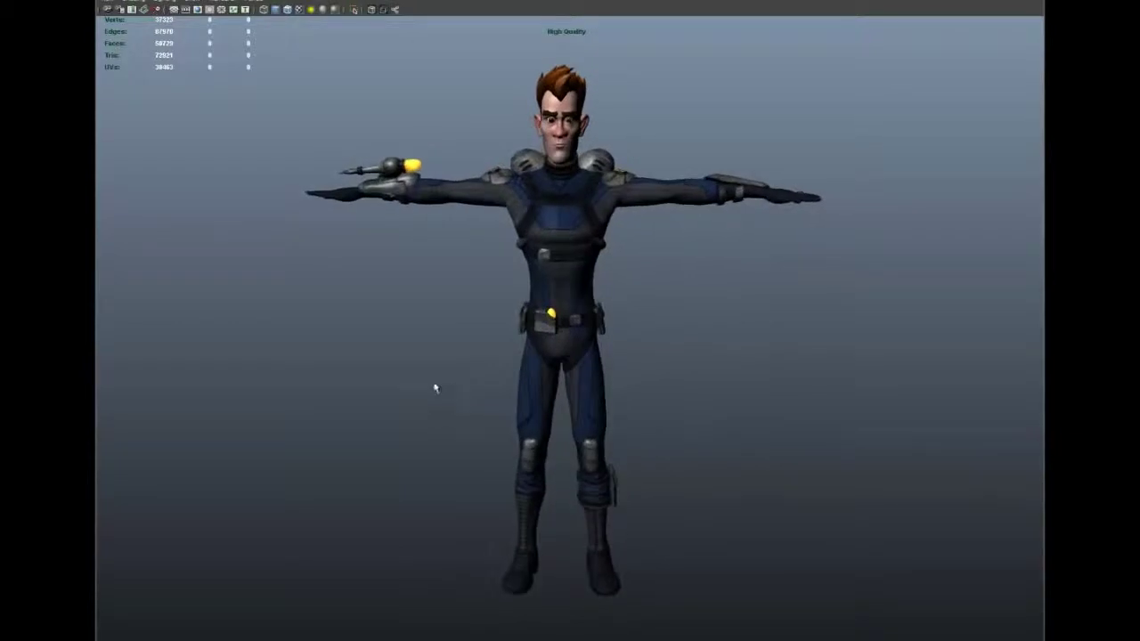
pyautogui.keyDown('alt'); pyautogui.moveTo(402, 469); pyautogui.dragTo(470, 461); pyautogui.keyUp('alt')
pyautogui.keyDown('alt'); pyautogui.moveTo(418, 306); pyautogui.dragTo(374, 274); pyautogui.keyUp('alt')
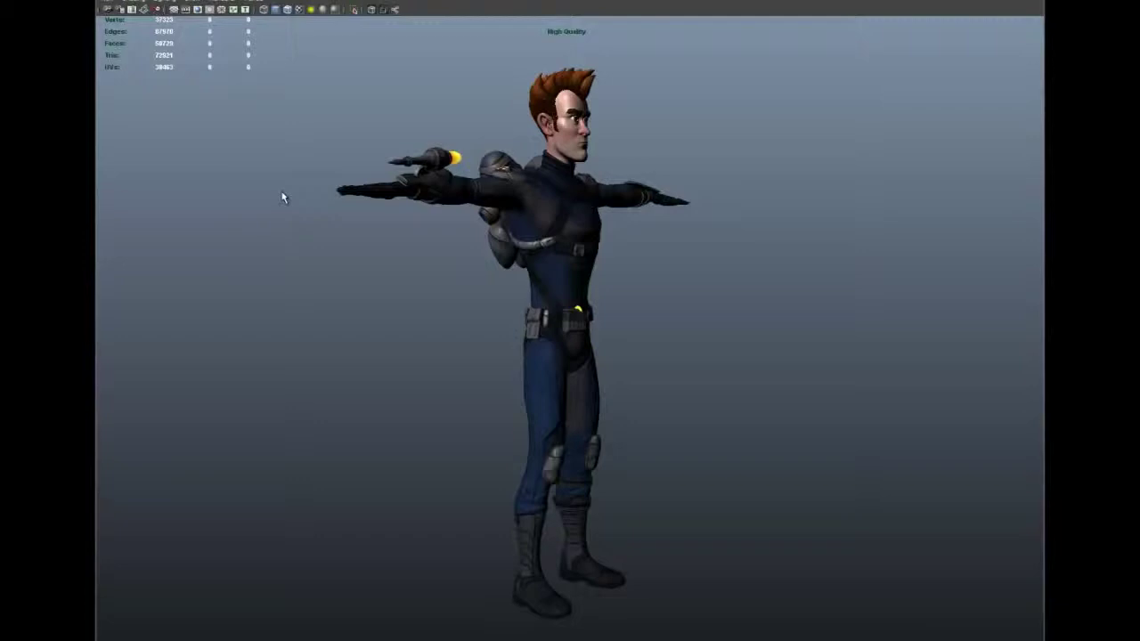
pyautogui.keyDown('alt'); pyautogui.moveTo(733, 486); pyautogui.dragTo(721, 463); pyautogui.keyUp('alt')
pyautogui.keyDown('alt'); pyautogui.moveTo(777, 418); pyautogui.dragTo(736, 386); pyautogui.keyUp('alt')
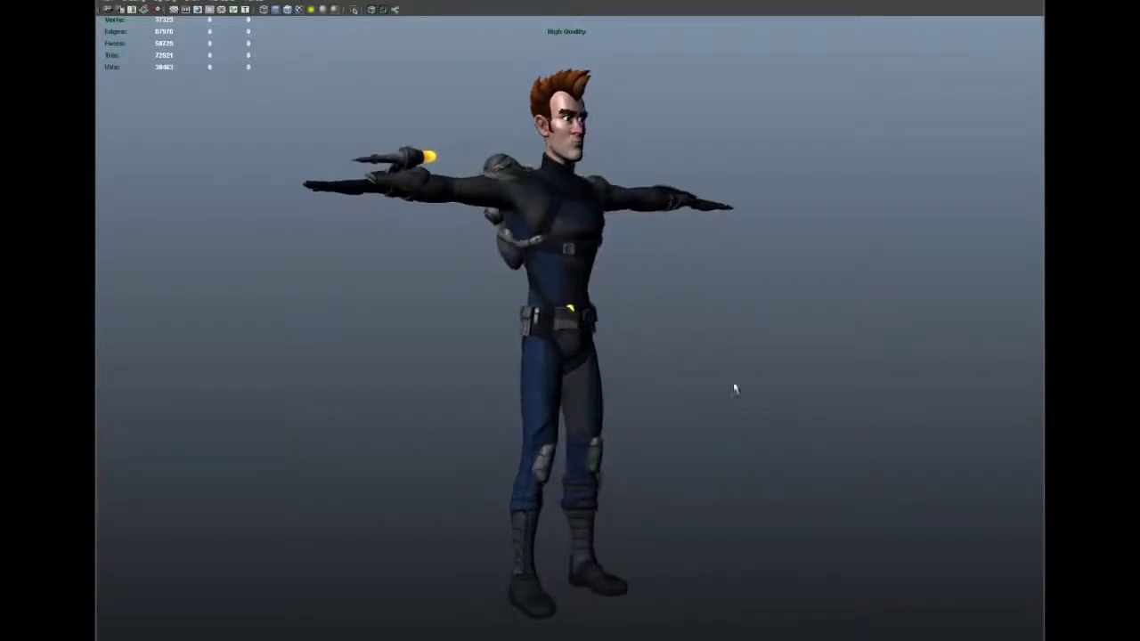
pyautogui.keyDown('alt'); pyautogui.moveTo(697, 308); pyautogui.dragTo(684, 302); pyautogui.keyUp('alt')
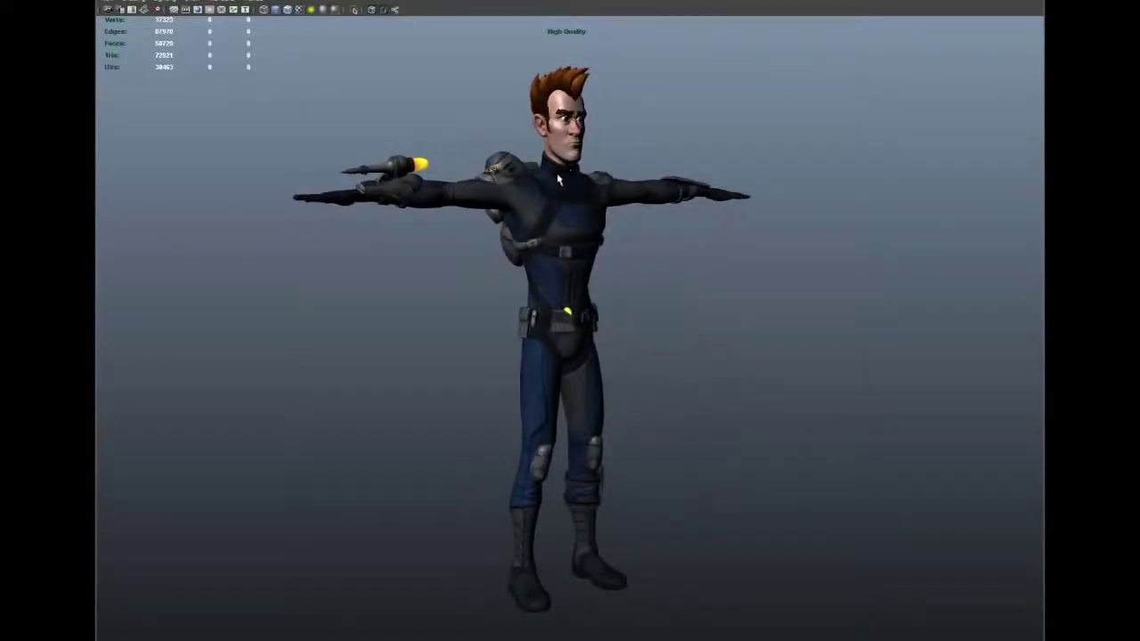
pyautogui.keyDown('alt'); pyautogui.moveTo(730, 408); pyautogui.dragTo(683, 405); pyautogui.keyUp('alt')
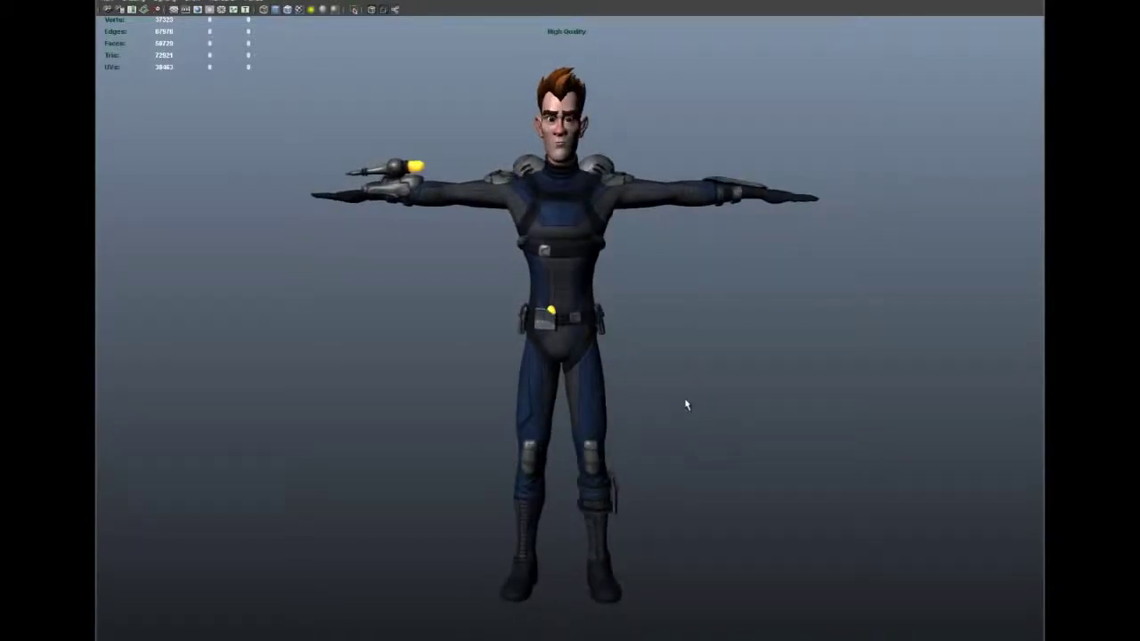
pyautogui.moveTo(780, 455)
pyautogui.keyDown('alt'); pyautogui.mouseDown()
pyautogui.moveTo(748, 458)
pyautogui.moveTo(798, 454)
pyautogui.mouseUp(); pyautogui.keyUp('alt')
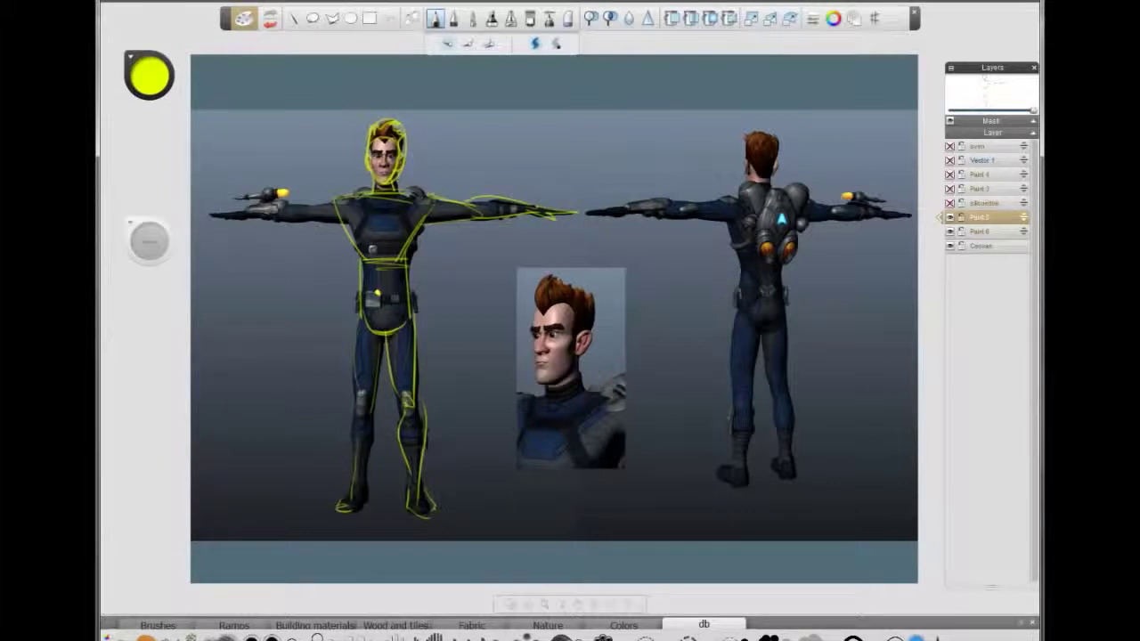
# Mark the wrist-mounted gun in both views with yellow strokes and outline the head and spiky hair on the back view.
pyautogui.moveTo(840, 195)
pyautogui.mouseDown()
pyautogui.moveTo(884, 202)
pyautogui.moveTo(856, 214)
pyautogui.mouseUp()
pyautogui.moveTo(303, 185)
pyautogui.mouseDown()
pyautogui.moveTo(219, 221)
pyautogui.moveTo(225, 234)
pyautogui.moveTo(308, 183)
pyautogui.mouseUp()
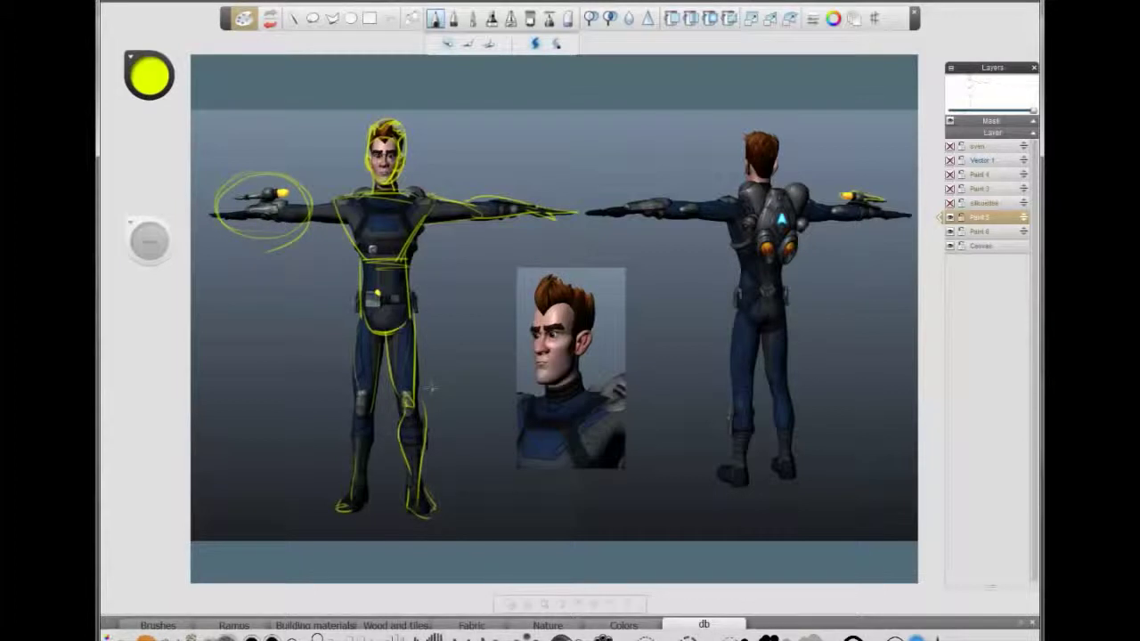
pyautogui.moveTo(734, 134)
pyautogui.mouseDown()
pyautogui.moveTo(771, 131)
pyautogui.moveTo(773, 159)
pyautogui.moveTo(745, 170)
pyautogui.moveTo(769, 169)
pyautogui.mouseUp()
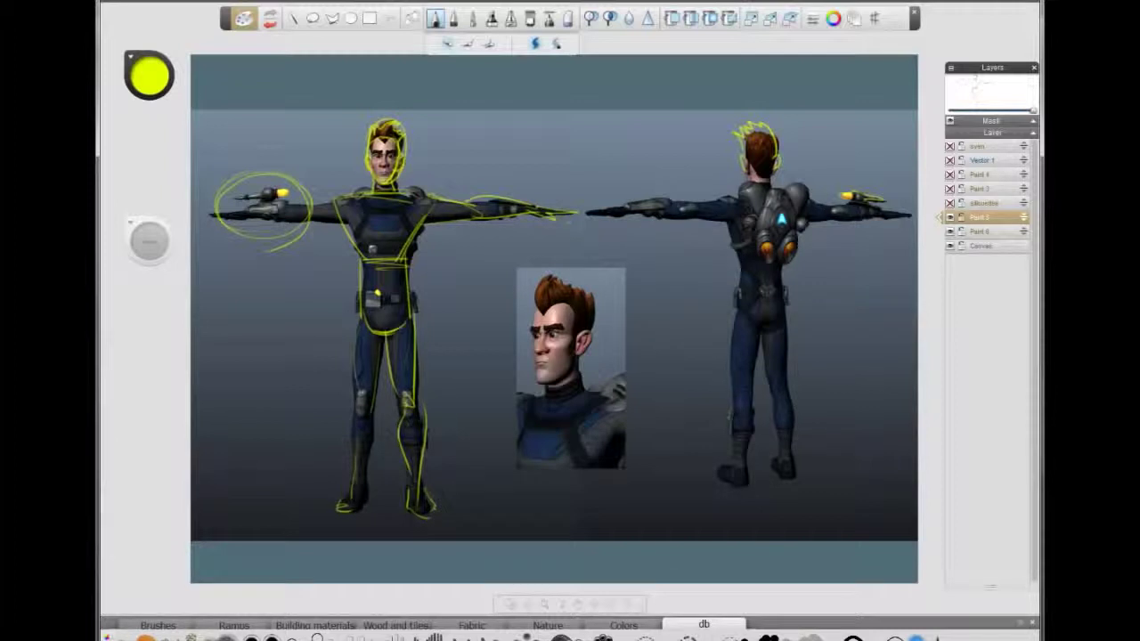
# Sketch yellow shape lines over the back view's shoulders, tapered torso, hips, legs and feet.
pyautogui.moveTo(710, 195); pyautogui.dragTo(807, 191)
pyautogui.moveTo(717, 217); pyautogui.dragTo(749, 274)
pyautogui.moveTo(794, 199)
pyautogui.mouseDown()
pyautogui.moveTo(762, 270)
pyautogui.moveTo(783, 261)
pyautogui.moveTo(732, 321)
pyautogui.mouseUp()
pyautogui.moveTo(780, 264); pyautogui.dragTo(779, 325)
pyautogui.moveTo(732, 321)
pyautogui.mouseDown()
pyautogui.moveTo(782, 325)
pyautogui.moveTo(740, 386)
pyautogui.moveTo(773, 385)
pyautogui.mouseUp()
pyautogui.moveTo(781, 330); pyautogui.dragTo(781, 443)
pyautogui.moveTo(779, 381)
pyautogui.mouseDown()
pyautogui.moveTo(792, 472)
pyautogui.moveTo(713, 466)
pyautogui.mouseUp()
pyautogui.moveTo(713, 466)
pyautogui.mouseDown()
pyautogui.moveTo(745, 483)
pyautogui.moveTo(732, 408)
pyautogui.moveTo(741, 467)
pyautogui.mouseUp()
pyautogui.moveTo(748, 393); pyautogui.dragTo(751, 434)
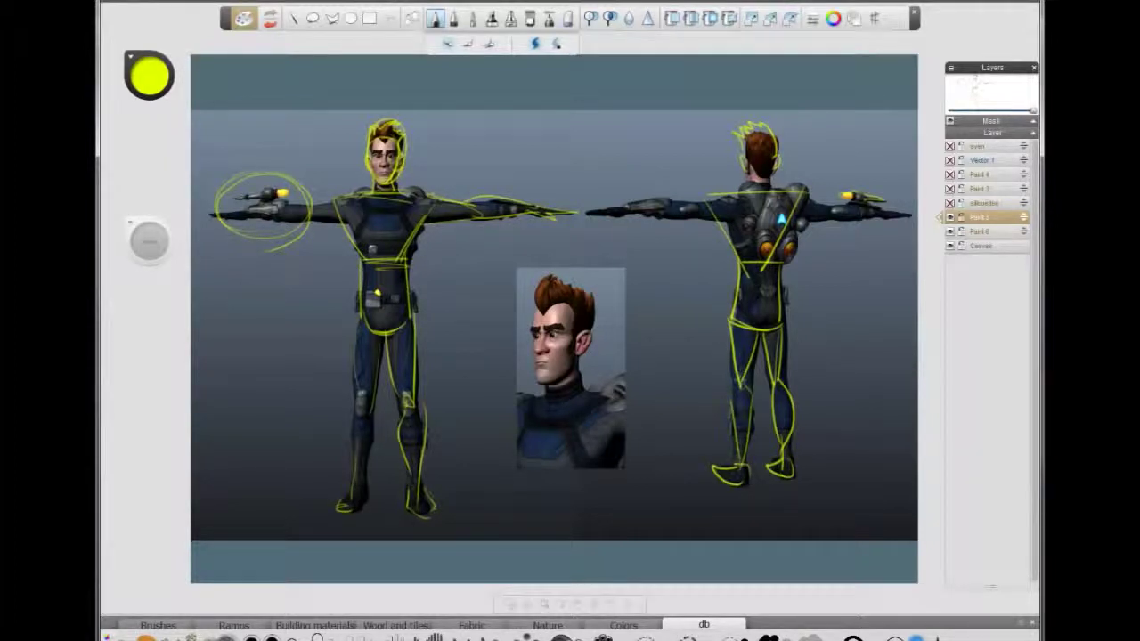
# Outline the back view's shoulders and arms and draw a jagged yellow starburst around the jetpack.
pyautogui.moveTo(709, 189)
pyautogui.mouseDown()
pyautogui.moveTo(720, 205)
pyautogui.moveTo(710, 188)
pyautogui.mouseUp()
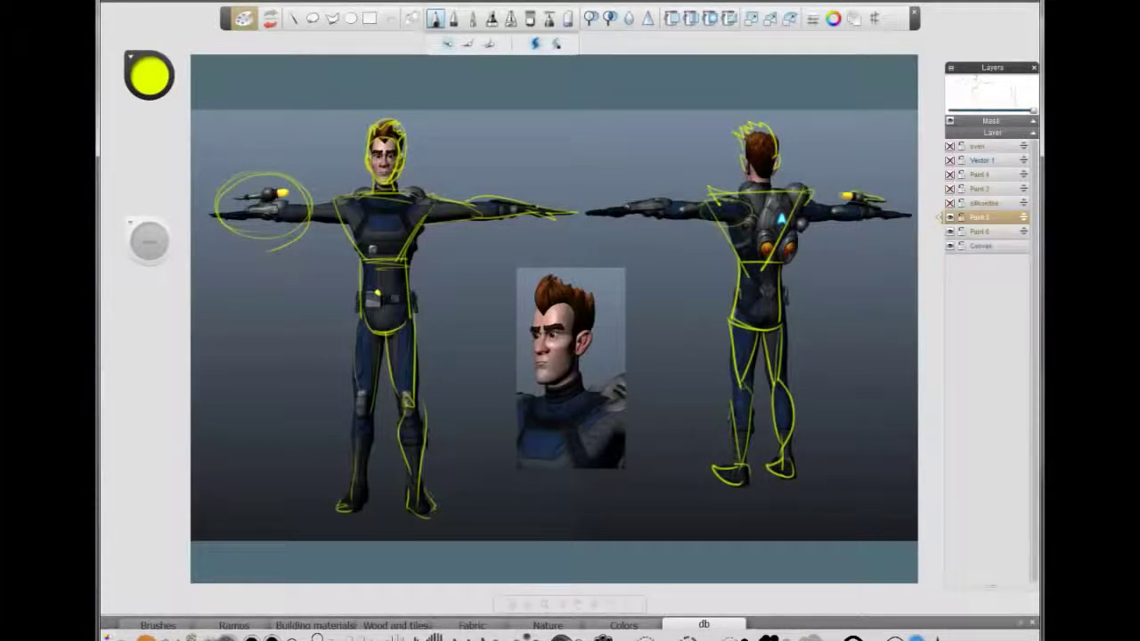
pyautogui.moveTo(786, 208); pyautogui.dragTo(891, 212)
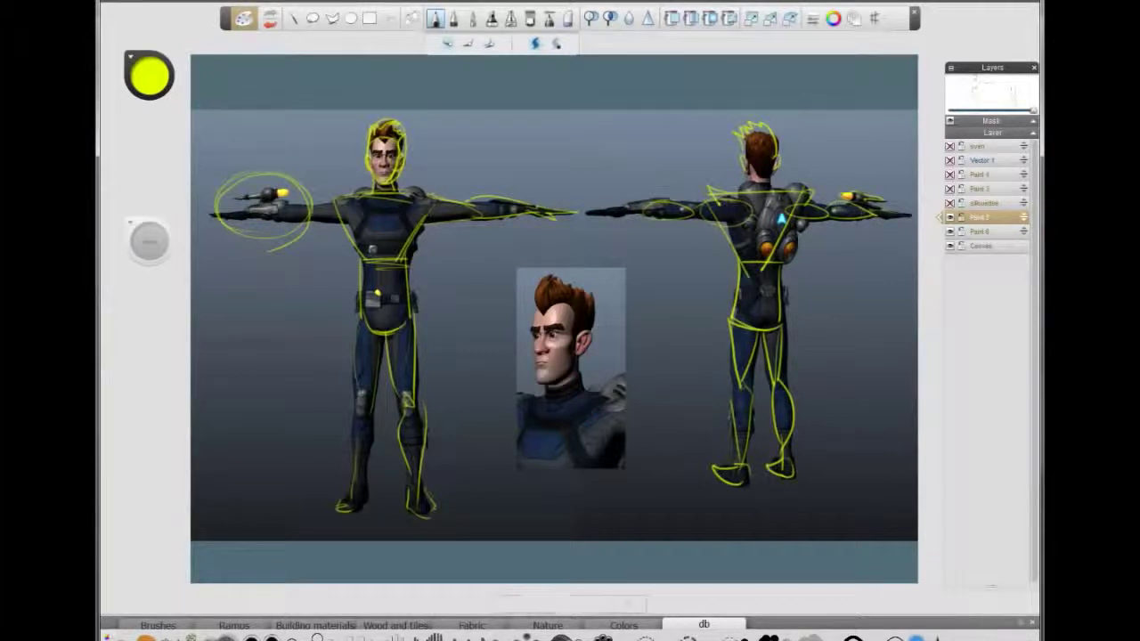
pyautogui.moveTo(805, 203)
pyautogui.mouseDown()
pyautogui.moveTo(791, 185)
pyautogui.moveTo(757, 233)
pyautogui.moveTo(764, 191)
pyautogui.moveTo(810, 170)
pyautogui.moveTo(799, 214)
pyautogui.mouseUp()
pyautogui.moveTo(716, 165)
pyautogui.mouseDown()
pyautogui.moveTo(757, 191)
pyautogui.moveTo(741, 226)
pyautogui.moveTo(762, 268)
pyautogui.moveTo(790, 235)
pyautogui.moveTo(788, 258)
pyautogui.moveTo(781, 217)
pyautogui.mouseUp()
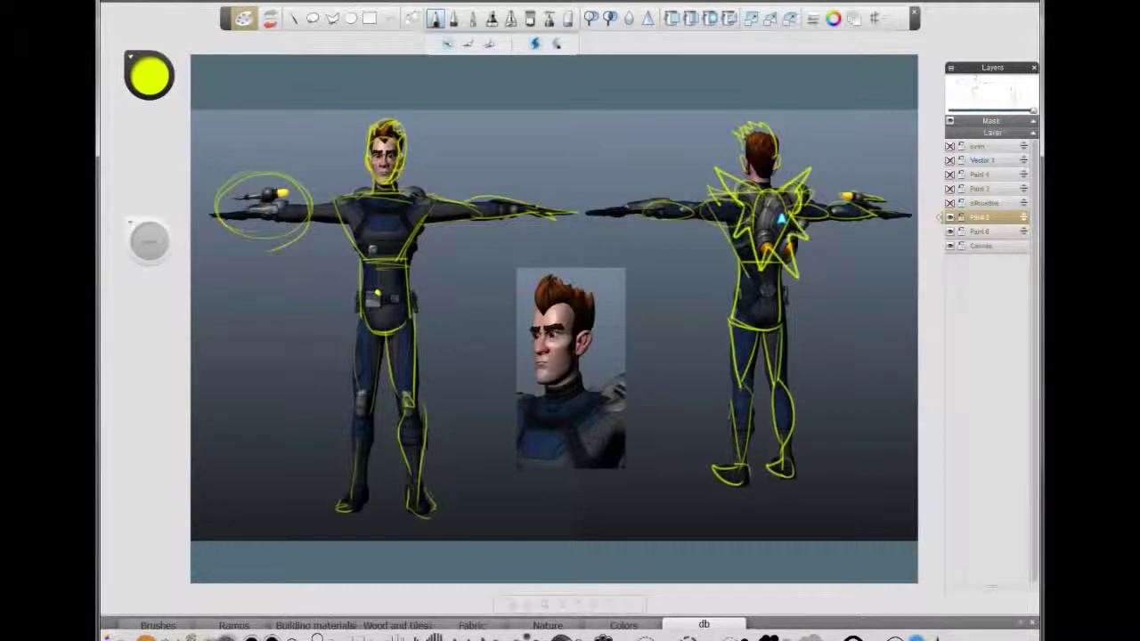
# Add pointed yellow spikes at the back view's hip, elbows and knees to mark the accessory shapes.
pyautogui.moveTo(740, 294)
pyautogui.mouseDown()
pyautogui.moveTo(725, 272)
pyautogui.moveTo(733, 315)
pyautogui.moveTo(739, 294)
pyautogui.mouseUp()
pyautogui.moveTo(666, 234); pyautogui.dragTo(700, 202)
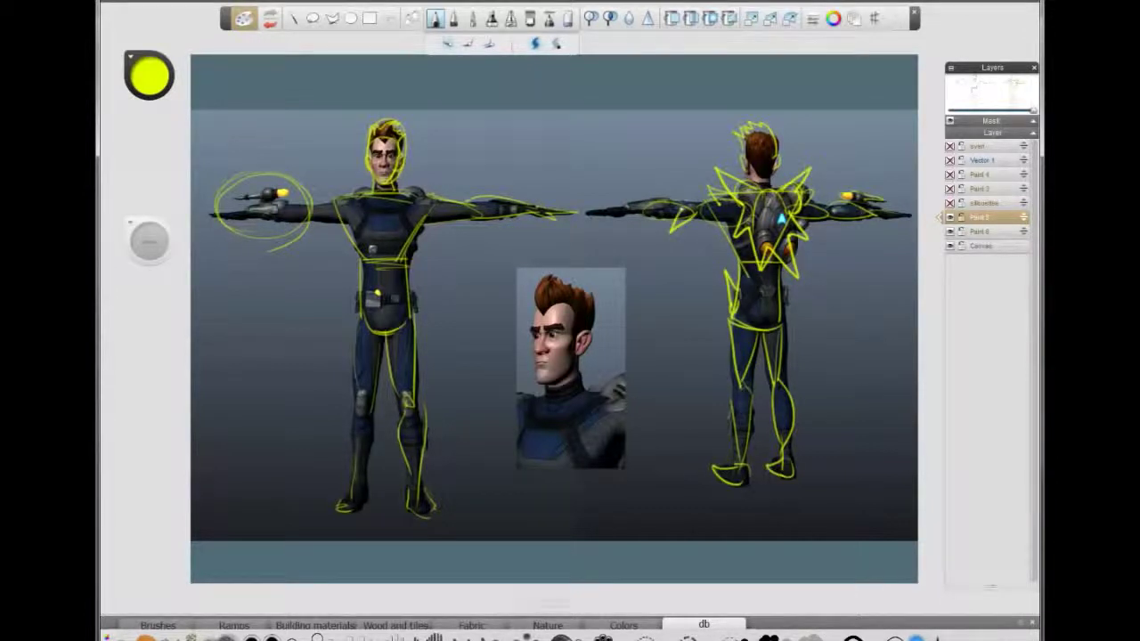
pyautogui.moveTo(833, 226); pyautogui.dragTo(866, 205)
pyautogui.moveTo(730, 397)
pyautogui.mouseDown()
pyautogui.moveTo(721, 376)
pyautogui.moveTo(734, 398)
pyautogui.mouseUp()
pyautogui.moveTo(780, 382)
pyautogui.mouseDown()
pyautogui.moveTo(787, 367)
pyautogui.moveTo(789, 397)
pyautogui.mouseUp()
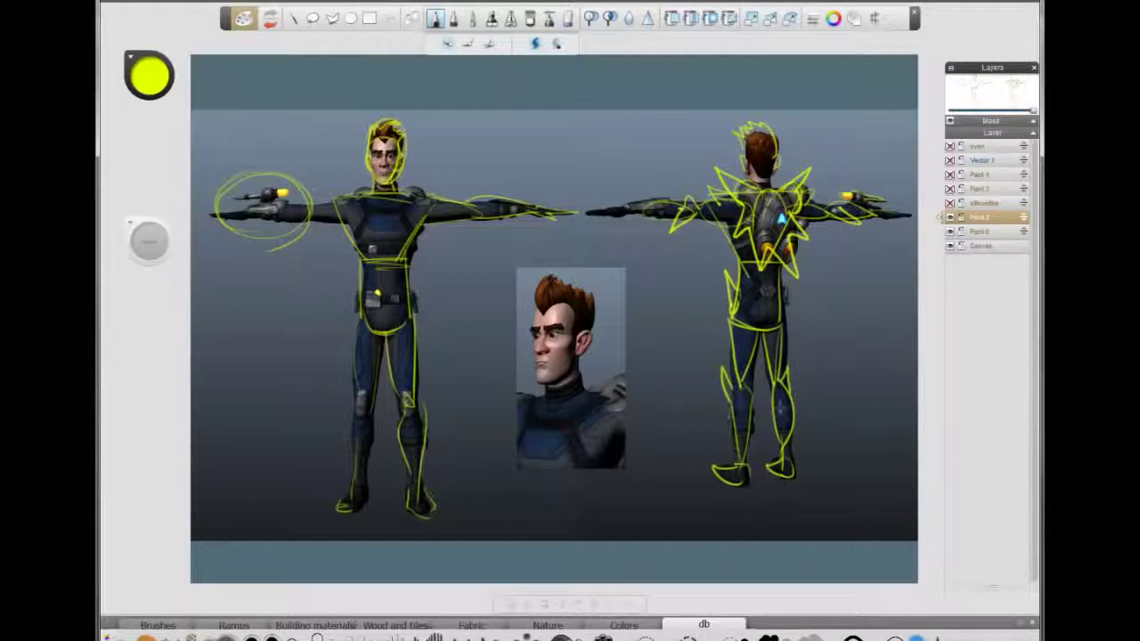